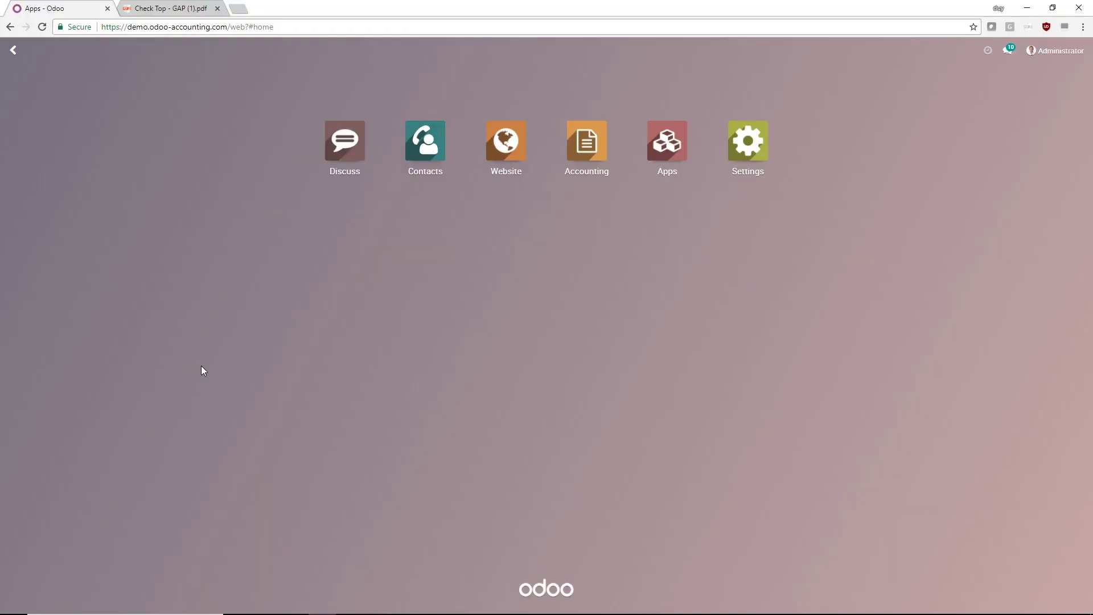
Open GAP's customer invoice INV/2018/0050 from the Customer Invoices list
left_click(587, 160)
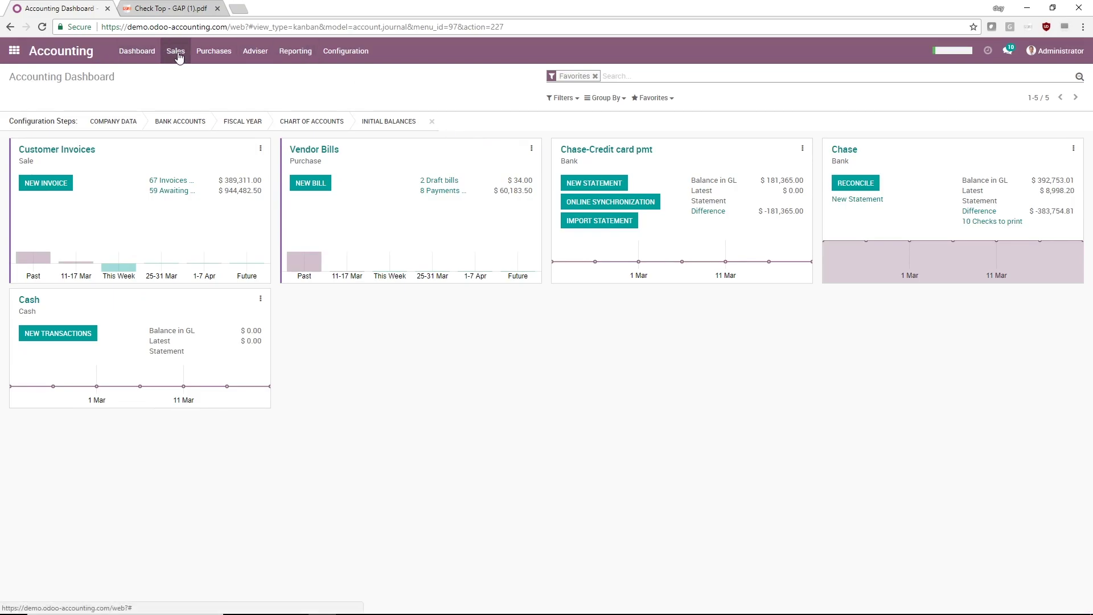
left_click(175, 50)
left_click(196, 85)
scroll(197, 446, "down", 15)
scroll(197, 445, "up", 4)
left_click(276, 315)
Add a credit note with reason 'Late delivery' and save the $25,000 draft
left_click(235, 124)
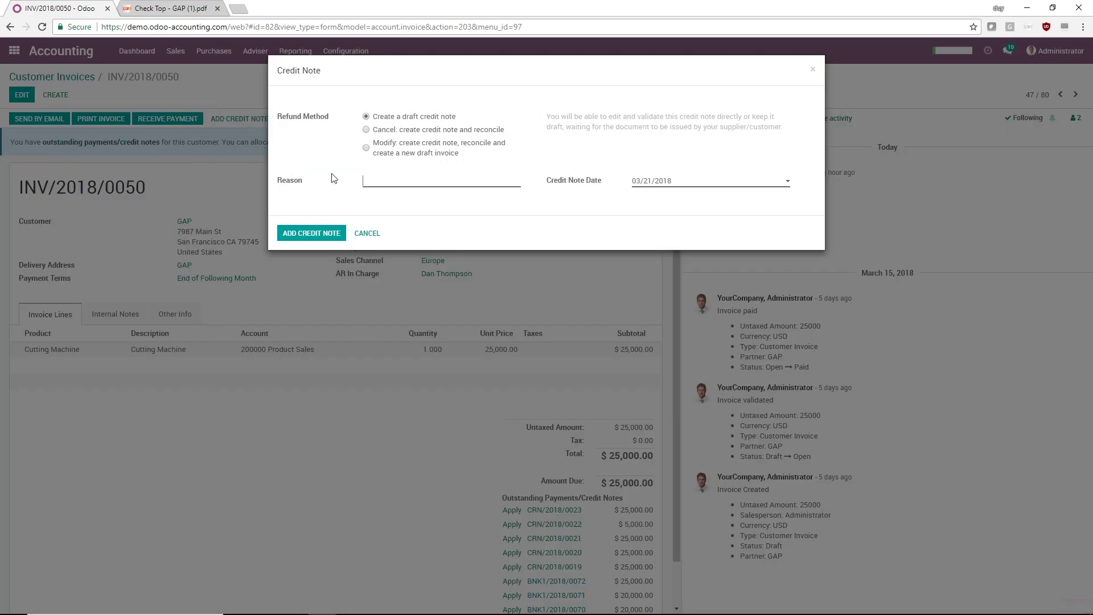
left_click(380, 180)
type("Late delivery")
left_click(312, 233)
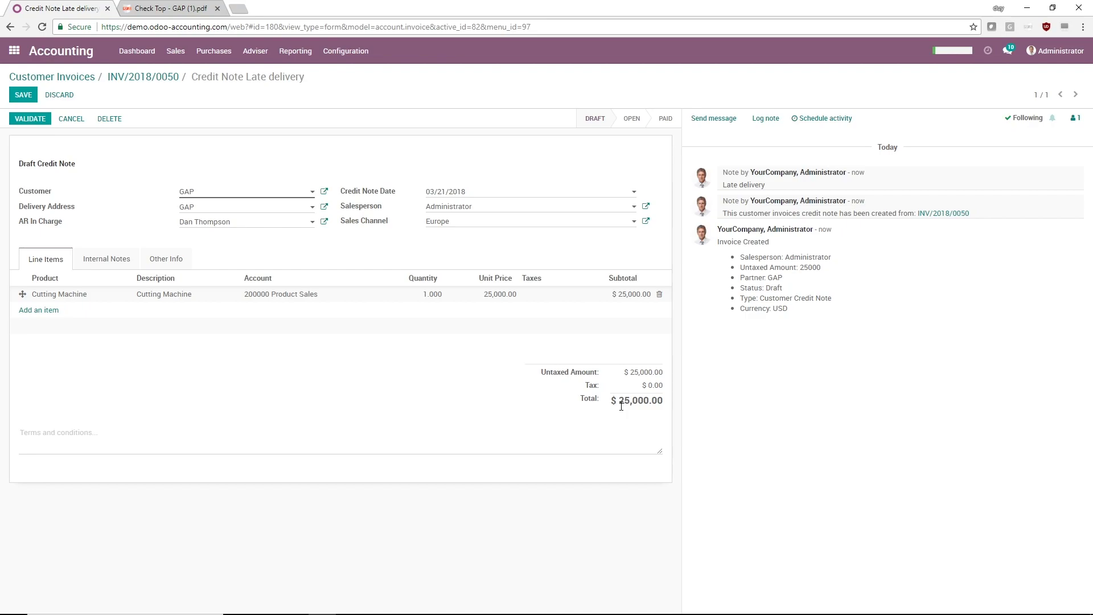
left_click(178, 261)
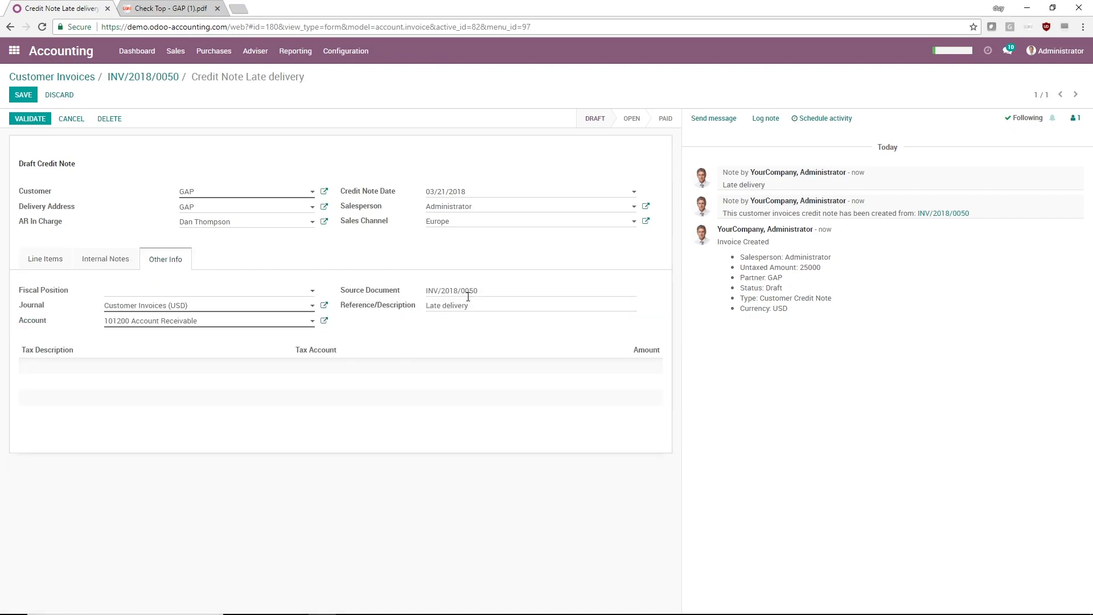
left_click(26, 94)
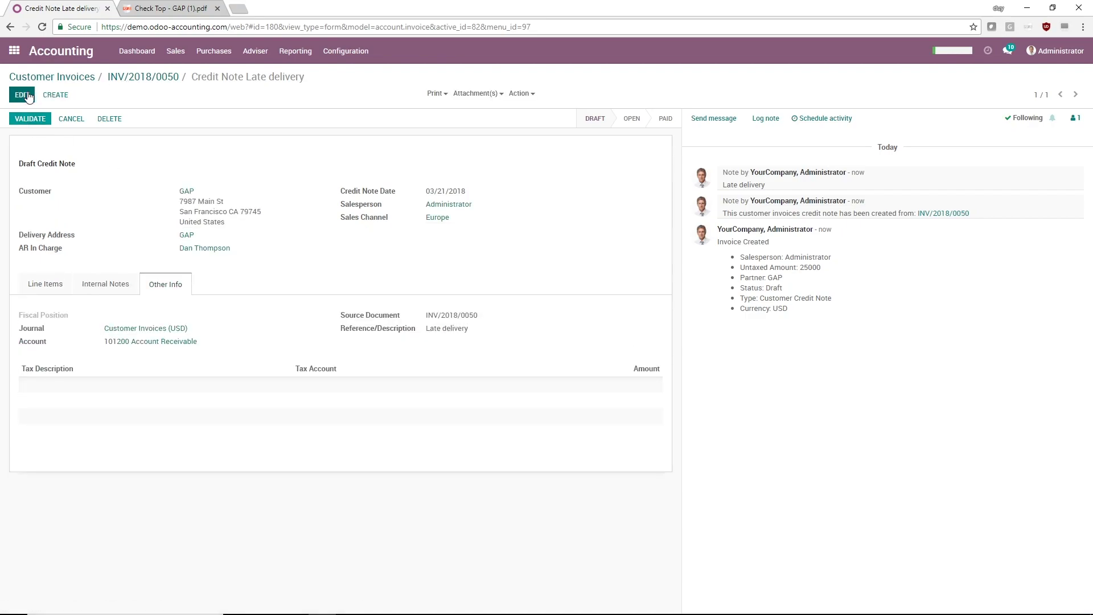
Return to the dashboard, check the Customer Invoices card options, then open Customer Credit Notes
left_click(62, 77)
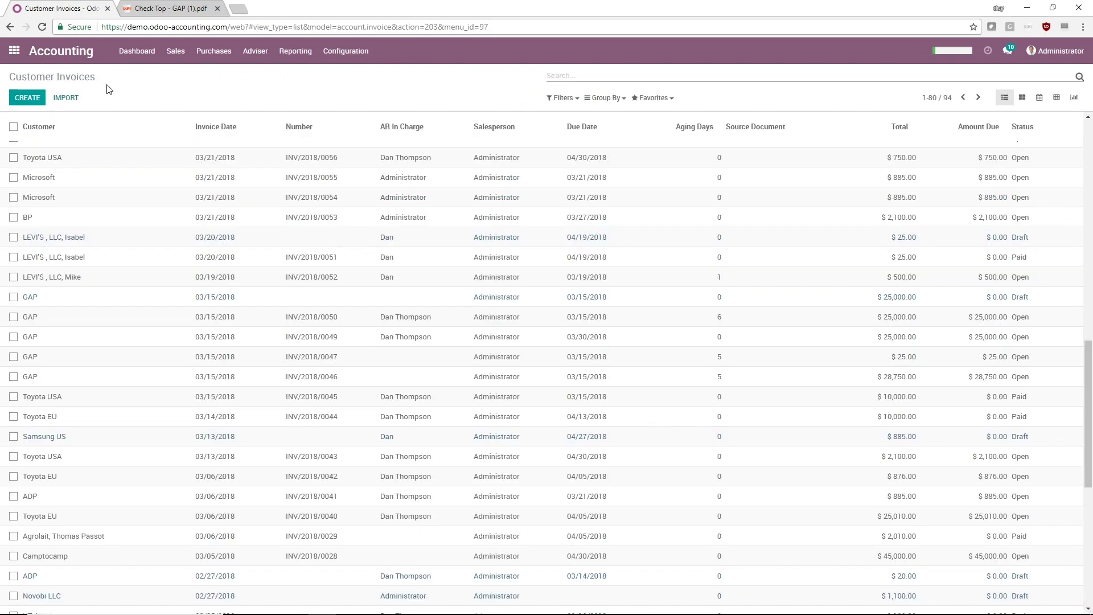
left_click(139, 51)
left_click(261, 149)
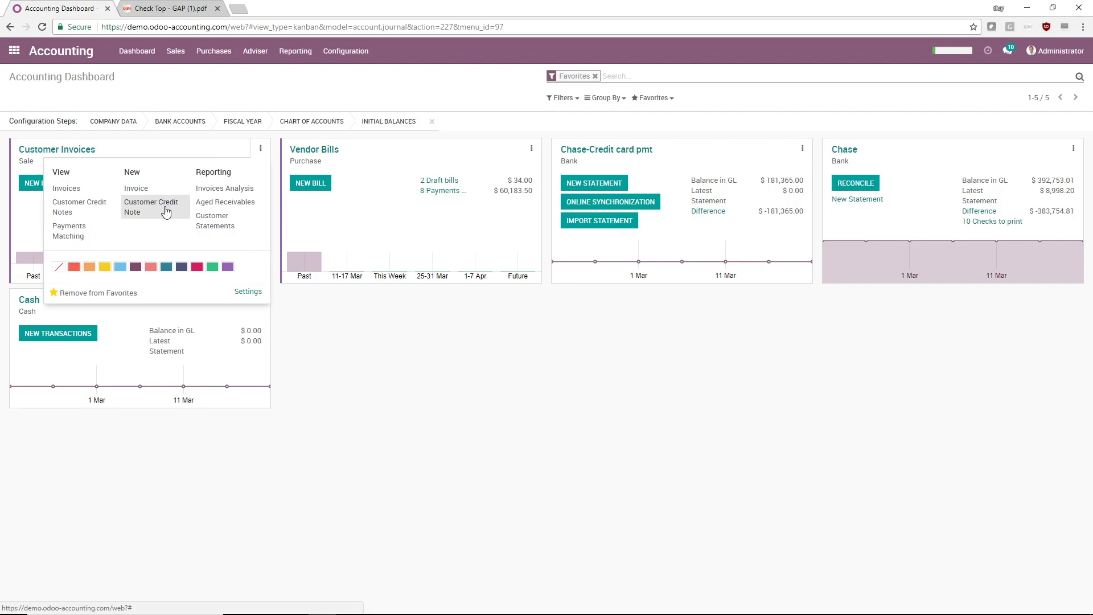
left_click(175, 51)
left_click(203, 102)
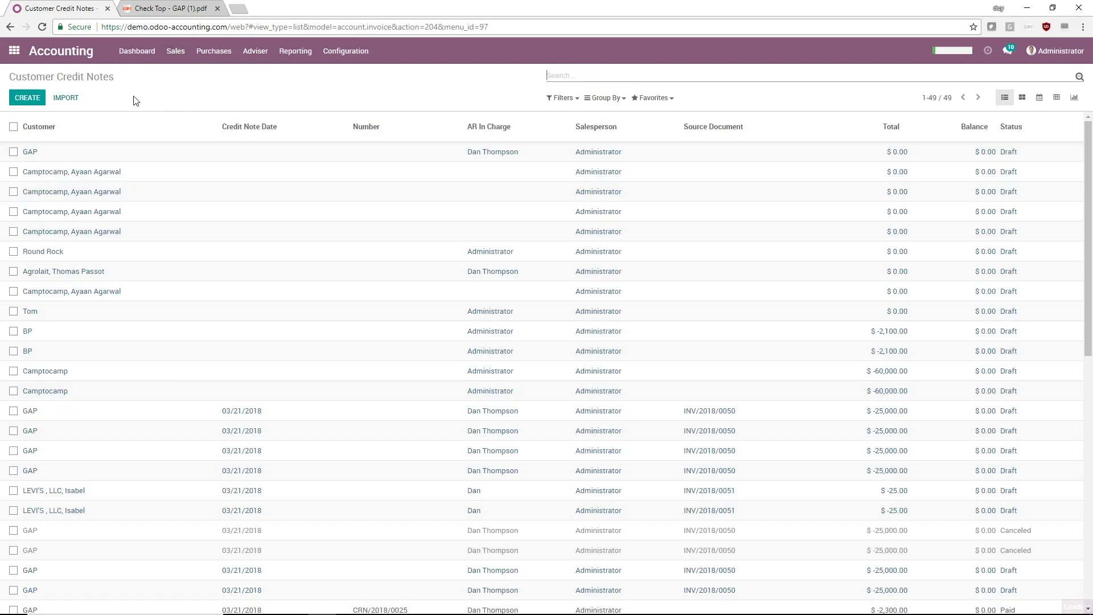
Start a new customer credit note with GAP as the customer
left_click(26, 95)
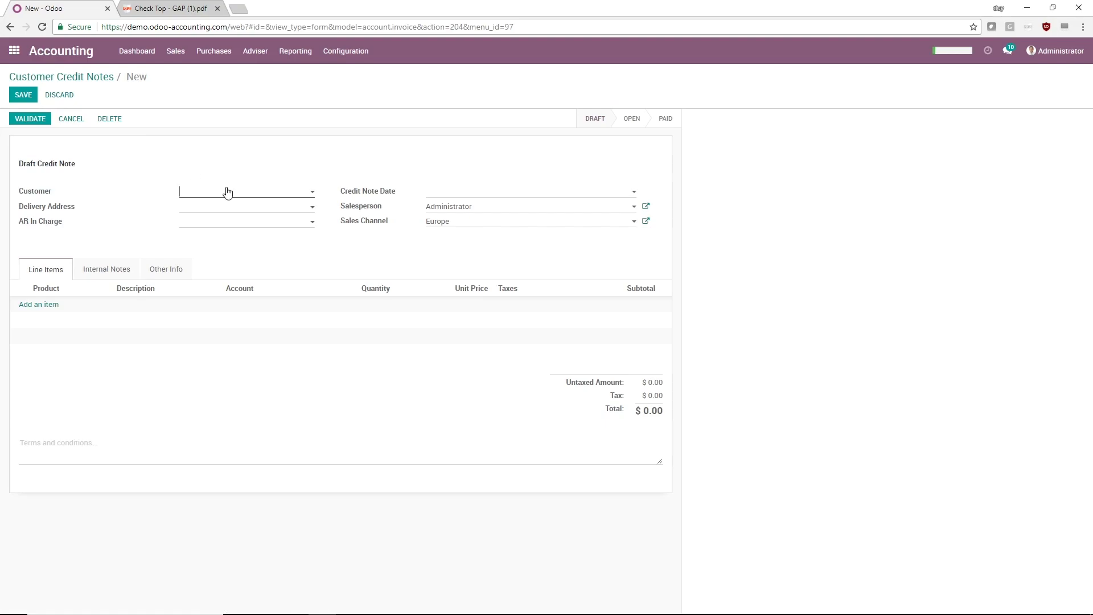
left_click(228, 192)
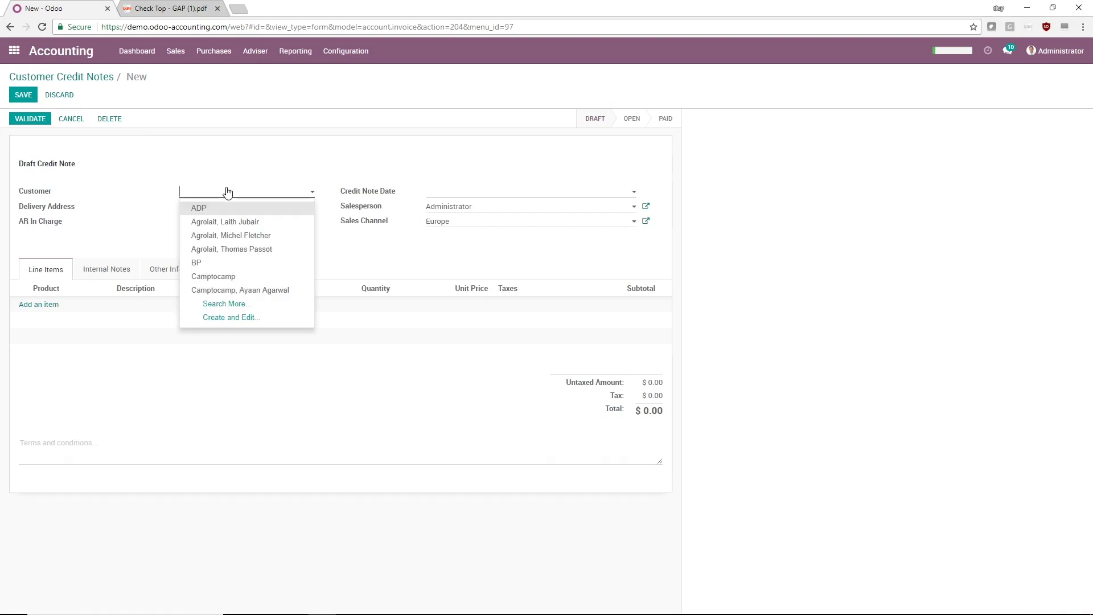
type("GAP")
left_click(216, 209)
Add a Cutting Machine line and remove its 15% tax
left_click(46, 304)
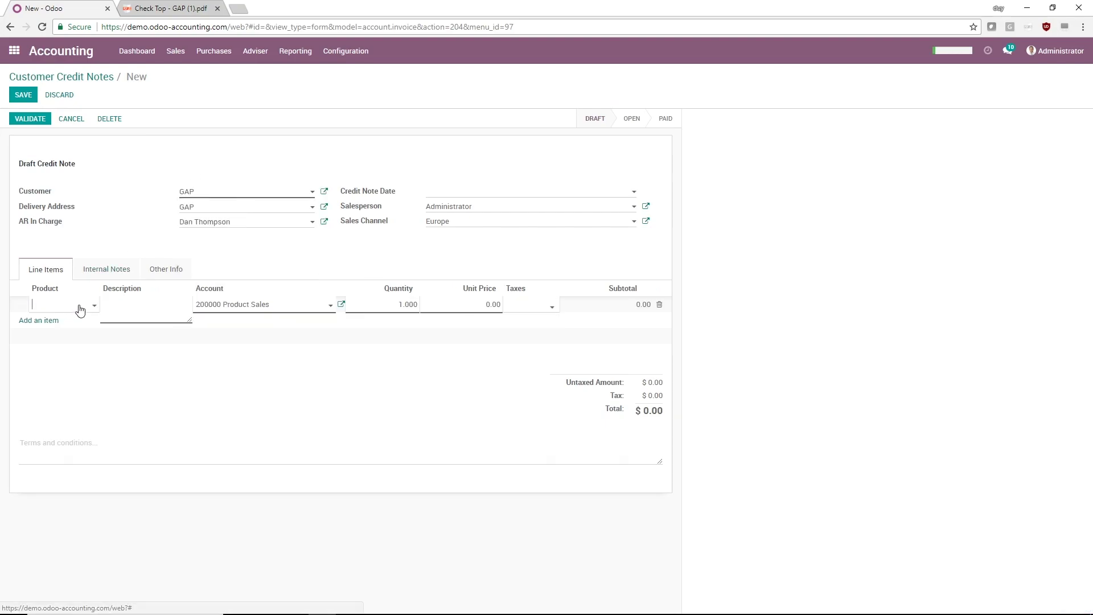
type("cutting")
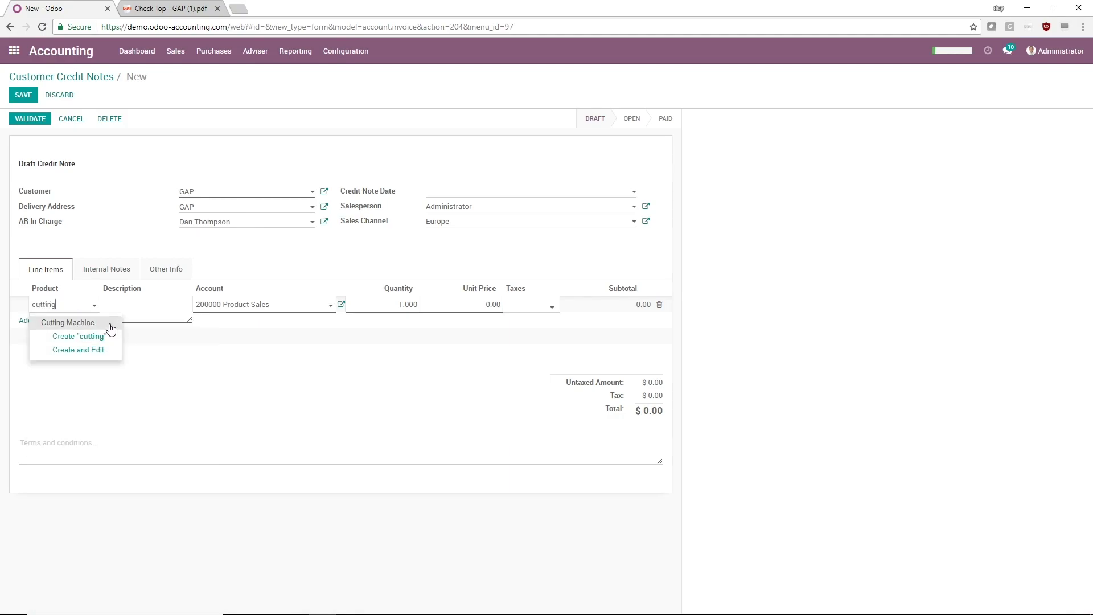
left_click(110, 323)
left_click(550, 305)
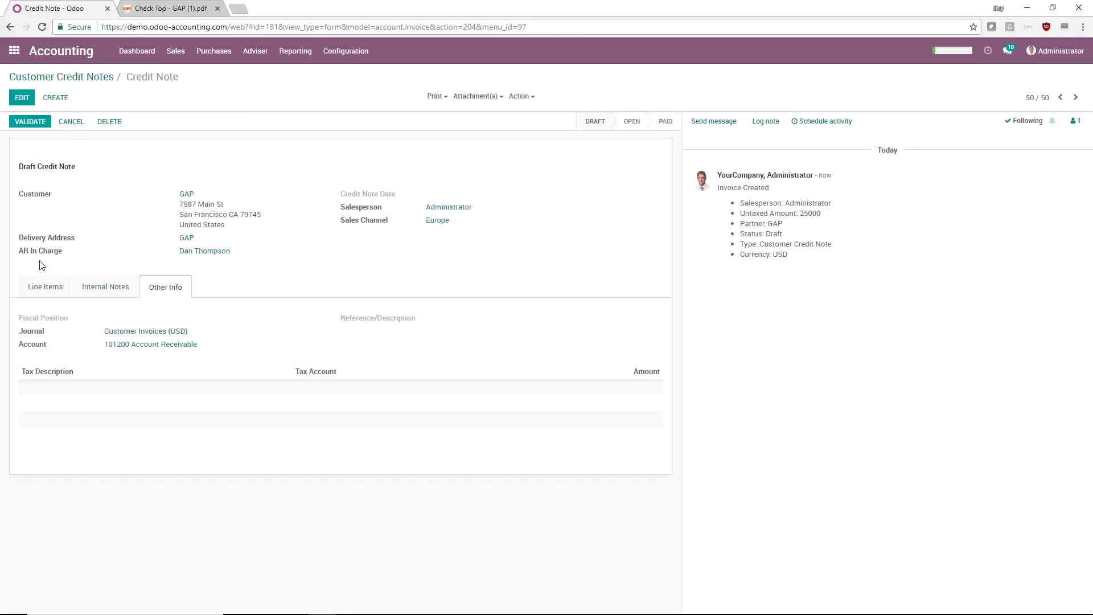
Reopen the credit note for editing and delete the Cutting Machine line
left_click(60, 286)
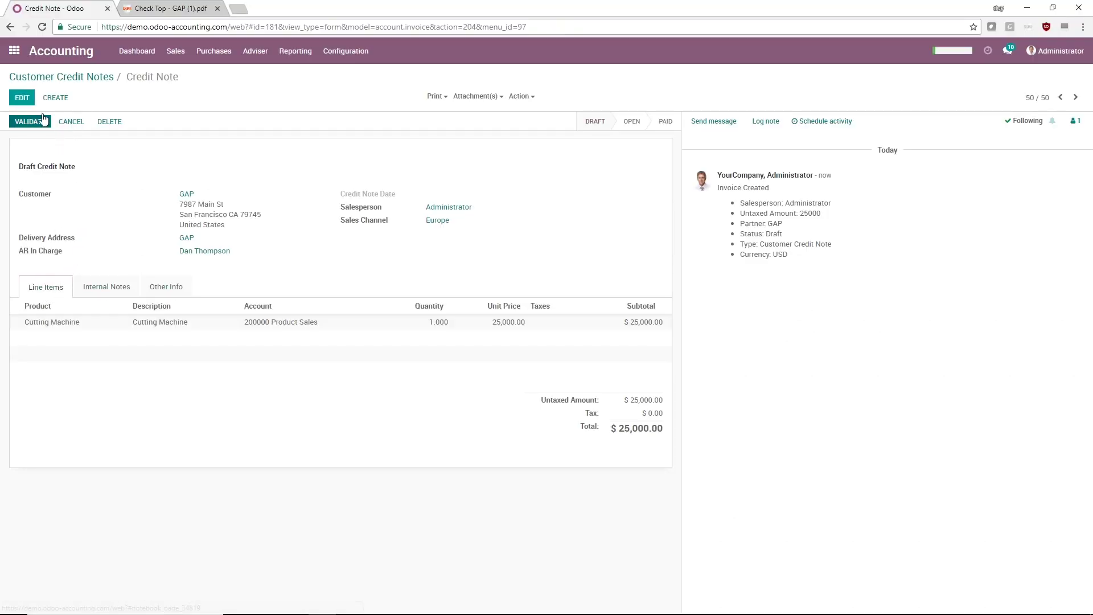
left_click(21, 97)
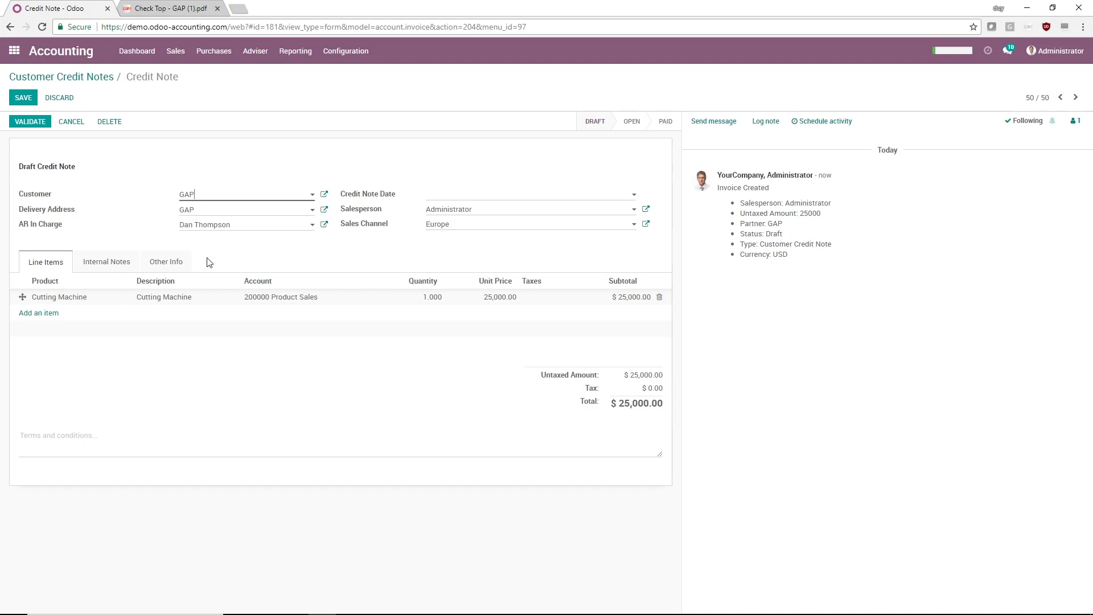
left_click(659, 297)
Add an untaxed General Discount line priced 2000 and save the credit note
left_click(93, 305)
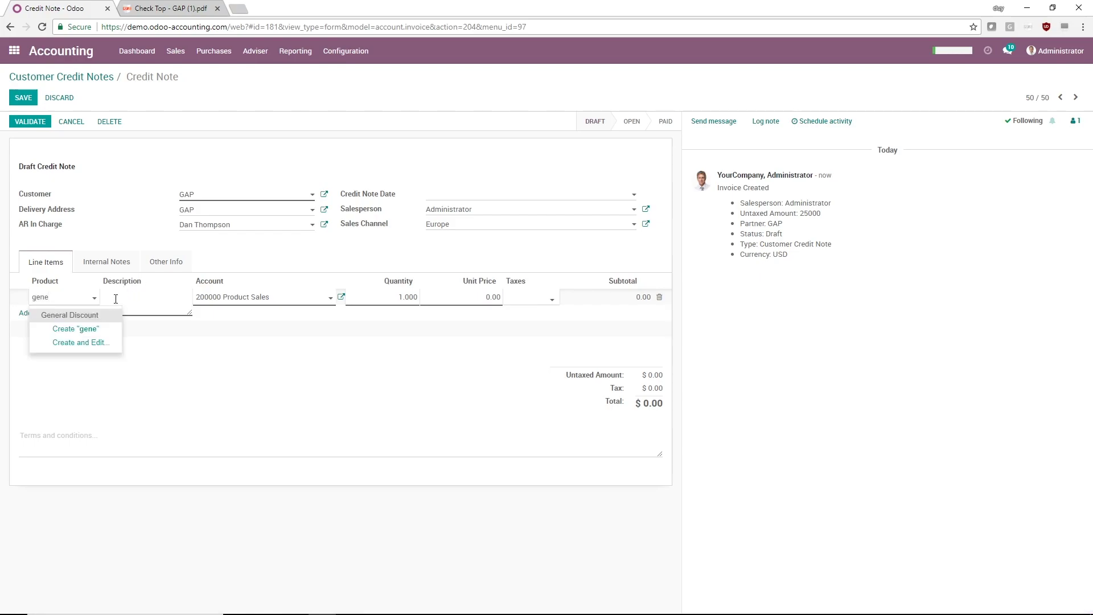
left_click(98, 314)
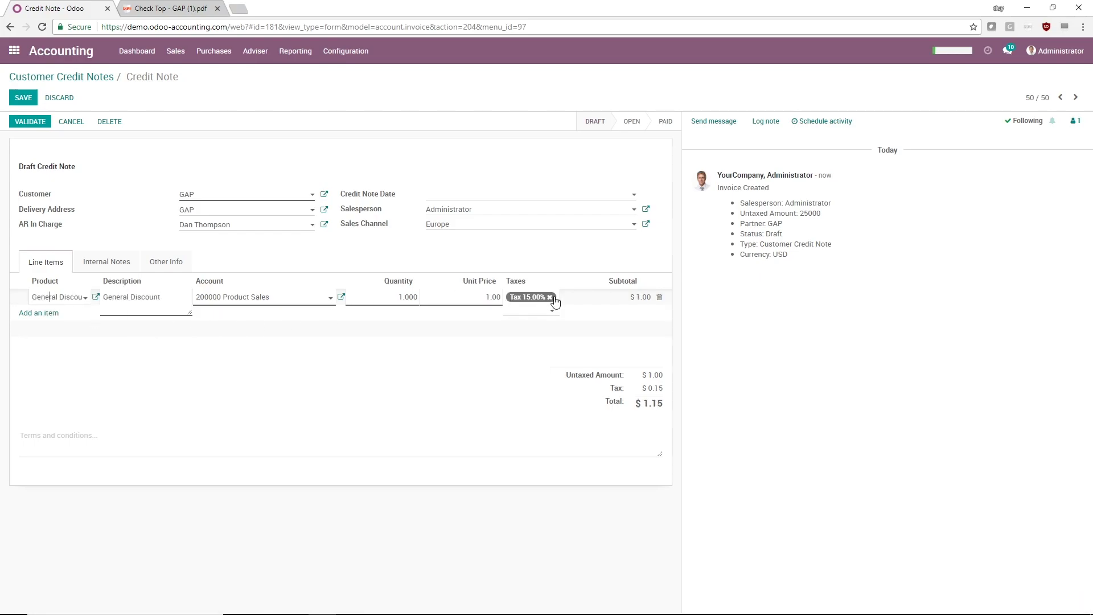
left_click(550, 297)
left_click(472, 298)
type("2000")
key("alt+s")
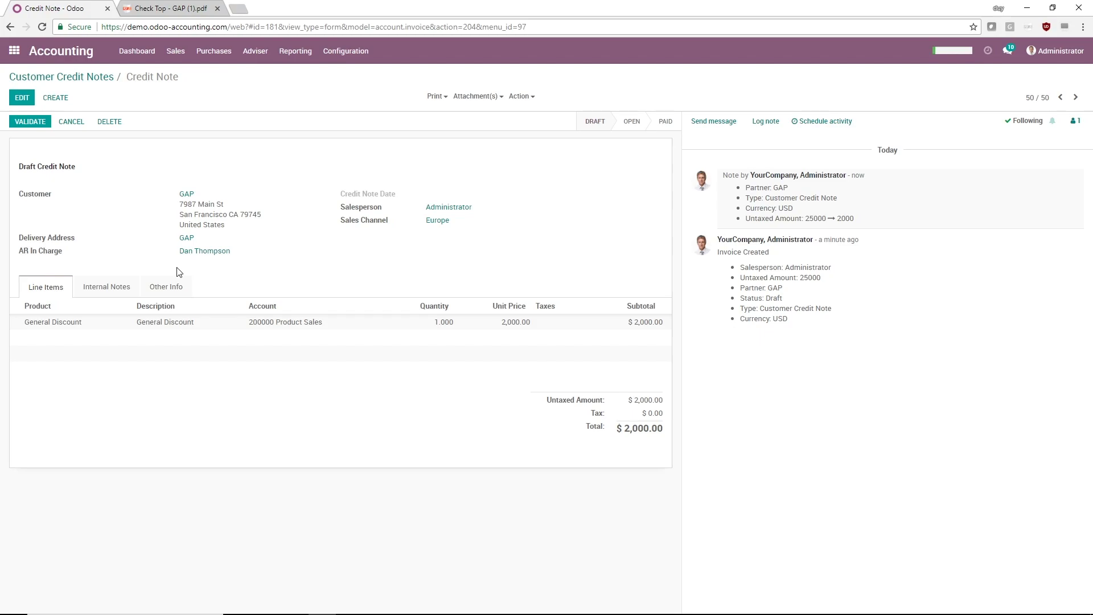
left_click(166, 286)
Validate the draft credit note so it opens as CRN/2018/0026
left_click(22, 122)
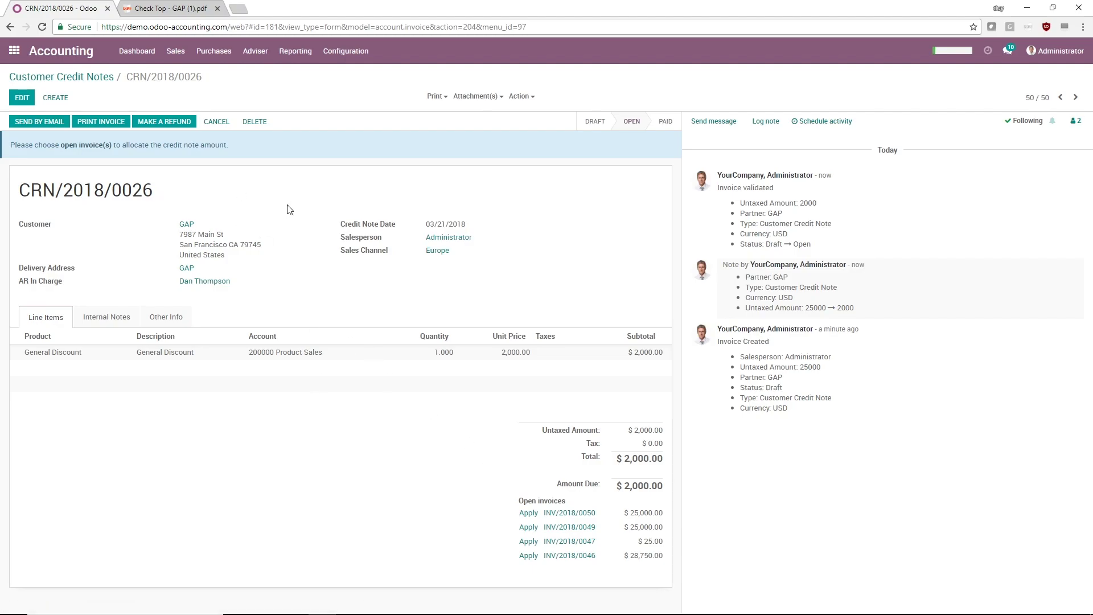
Refund the $2,000 by Checks from the Chase bank account
left_click(181, 124)
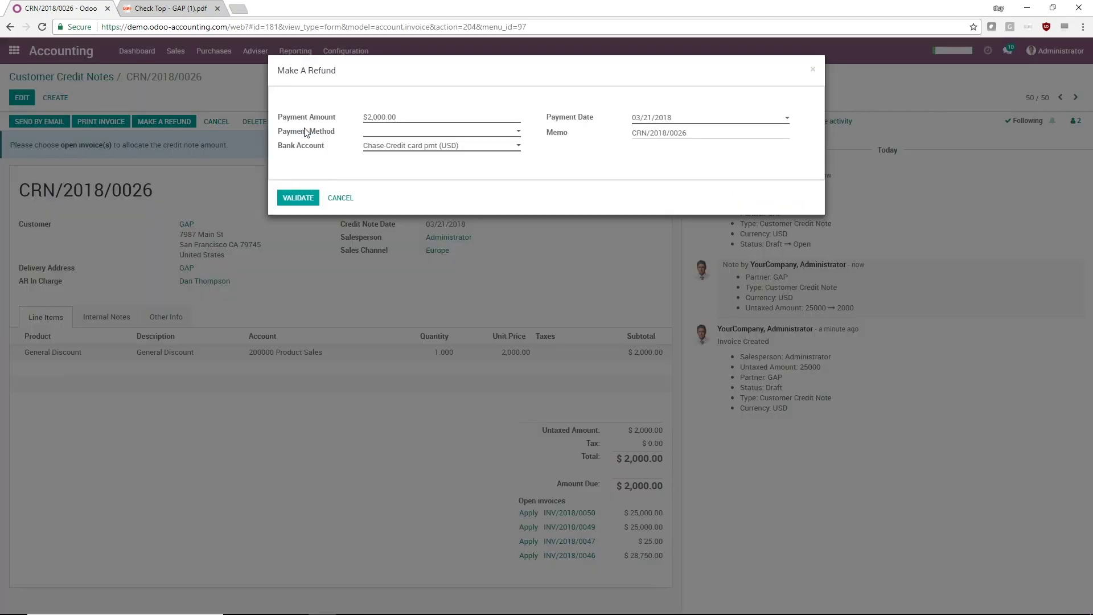
left_click(392, 131)
left_click(397, 153)
left_click(397, 149)
left_click(398, 173)
left_click(297, 198)
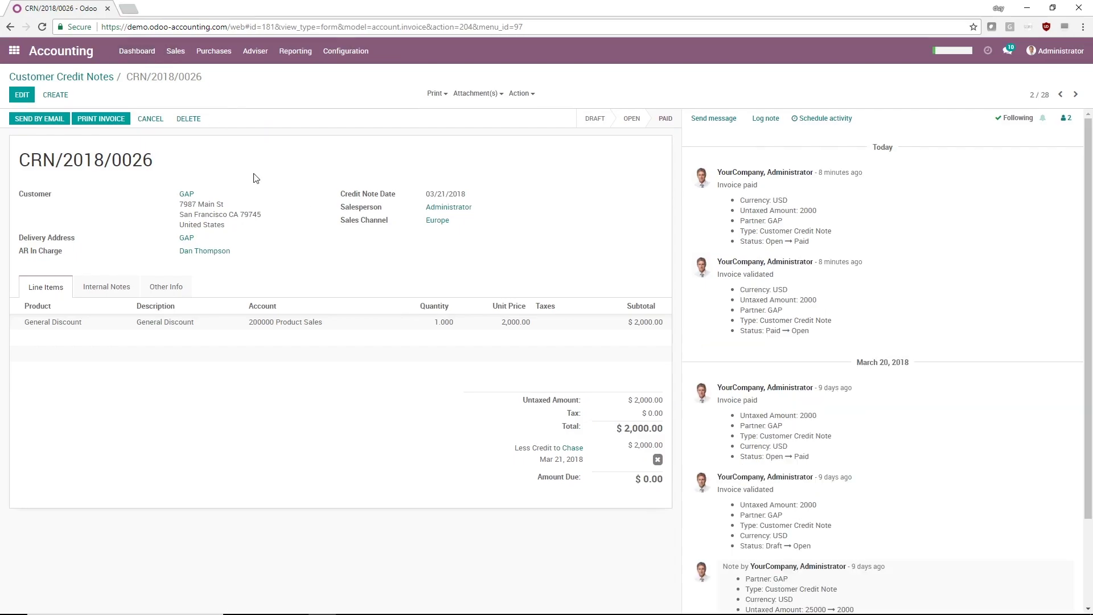
Print check 2,099 for payment CUST.OUT/2018/0006 and open Check Top - GAP.pdf
left_click(175, 51)
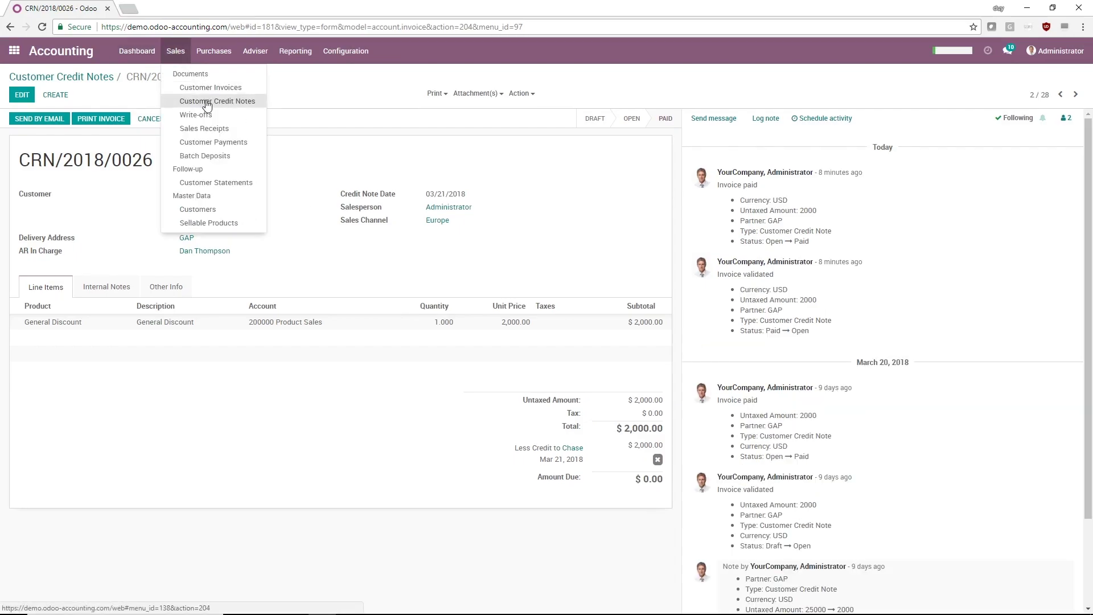
left_click(212, 147)
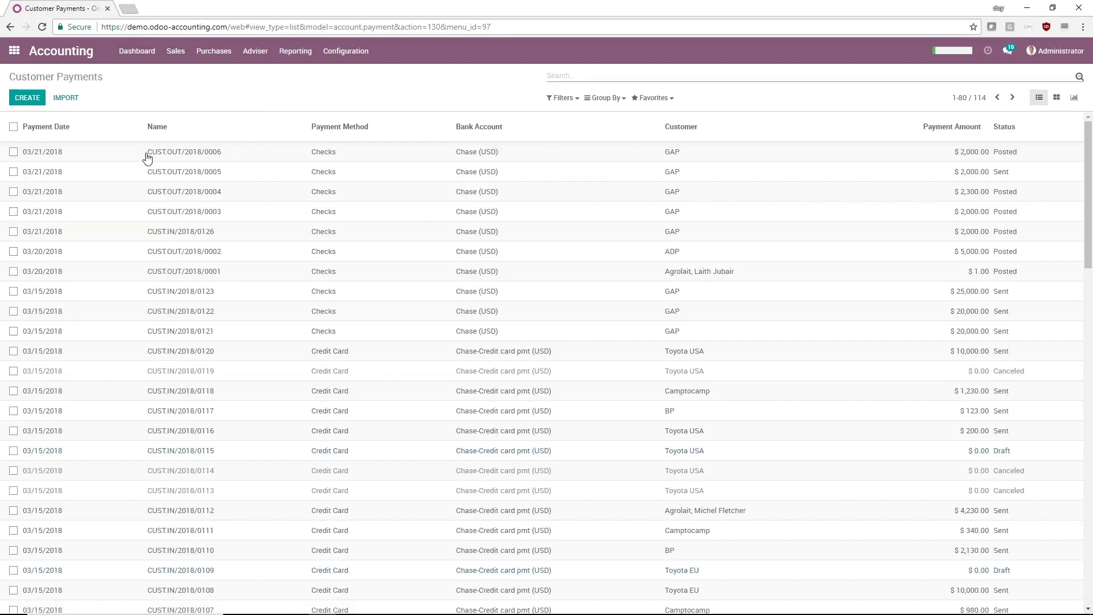
left_click(147, 159)
left_click(48, 118)
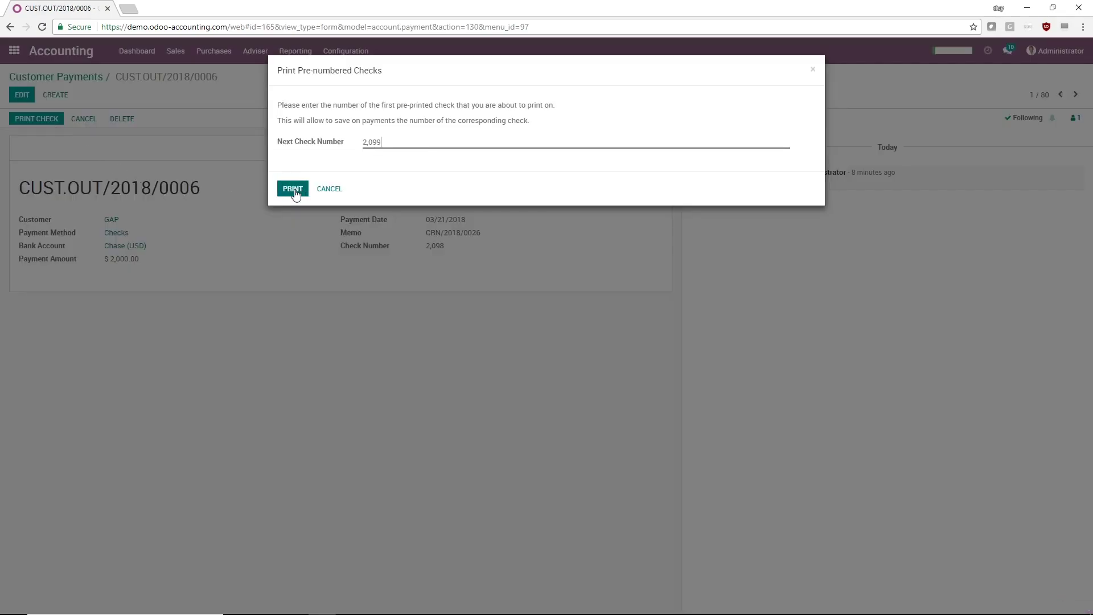
left_click(292, 190)
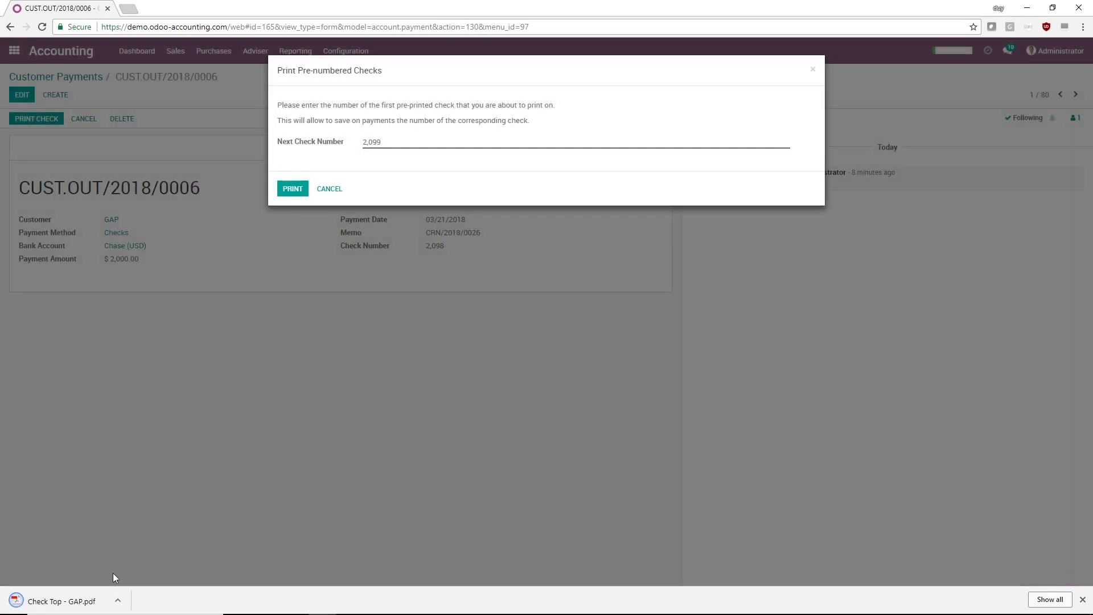
left_click(66, 601)
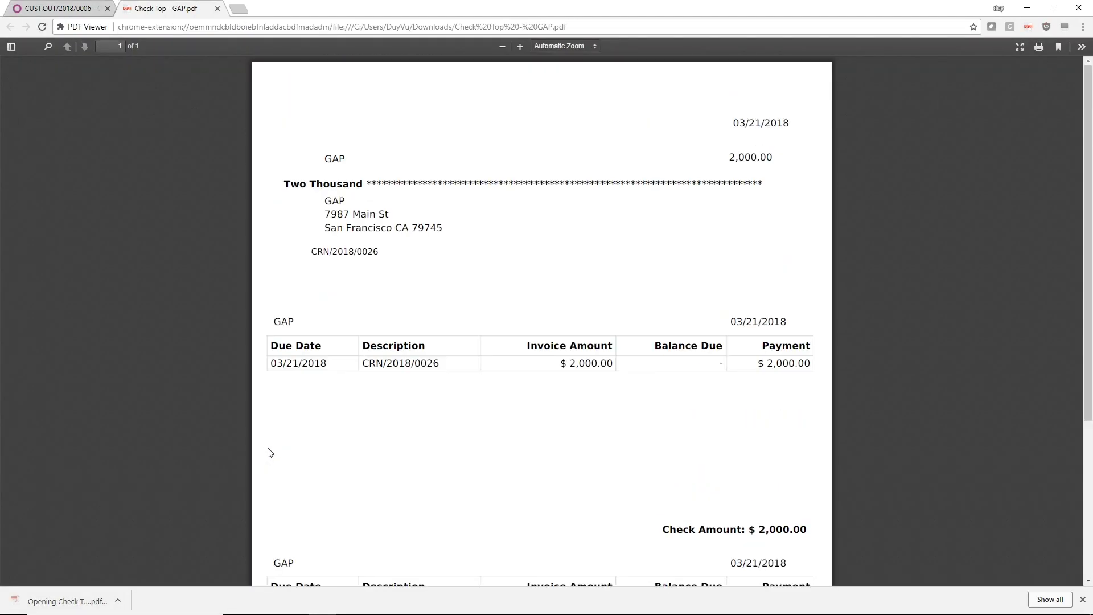
Dismiss the check-number prompt and go to the Customer Credit Notes list
left_click(50, 6)
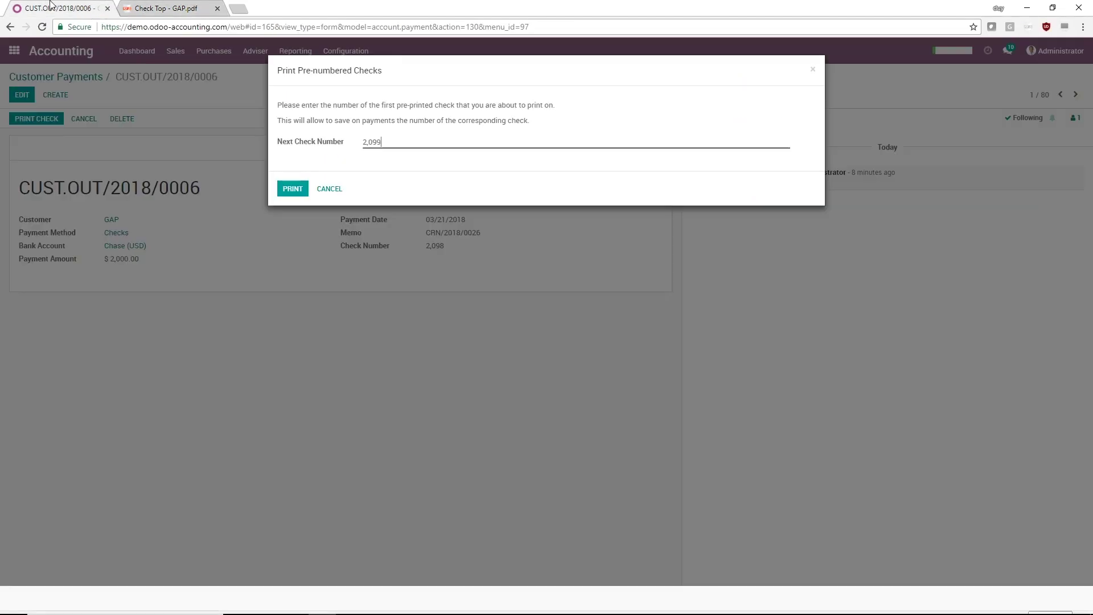
left_click(322, 188)
left_click(176, 51)
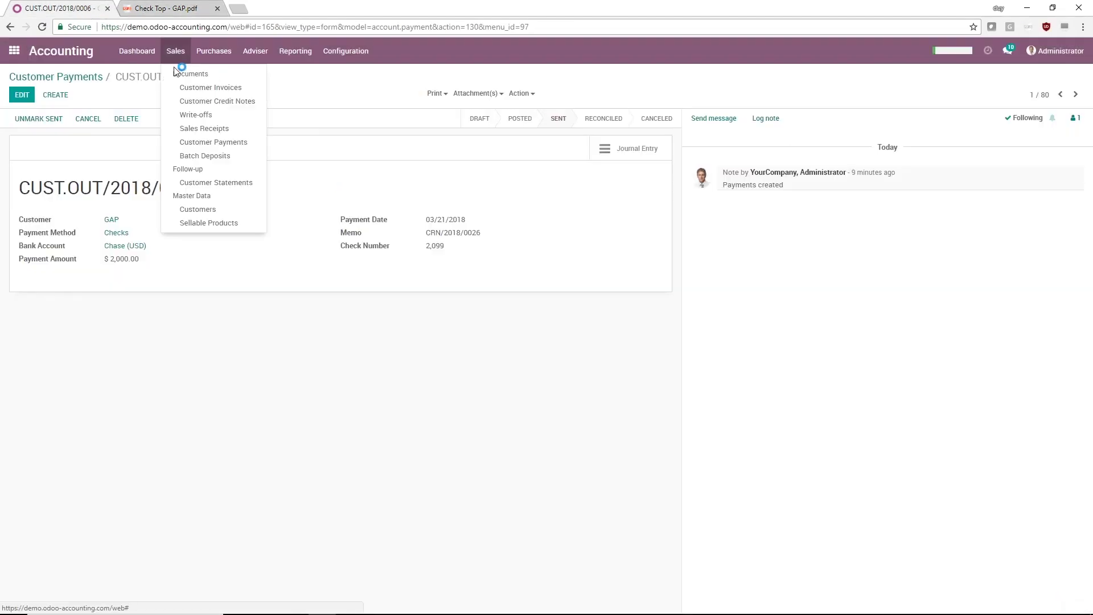
left_click(200, 103)
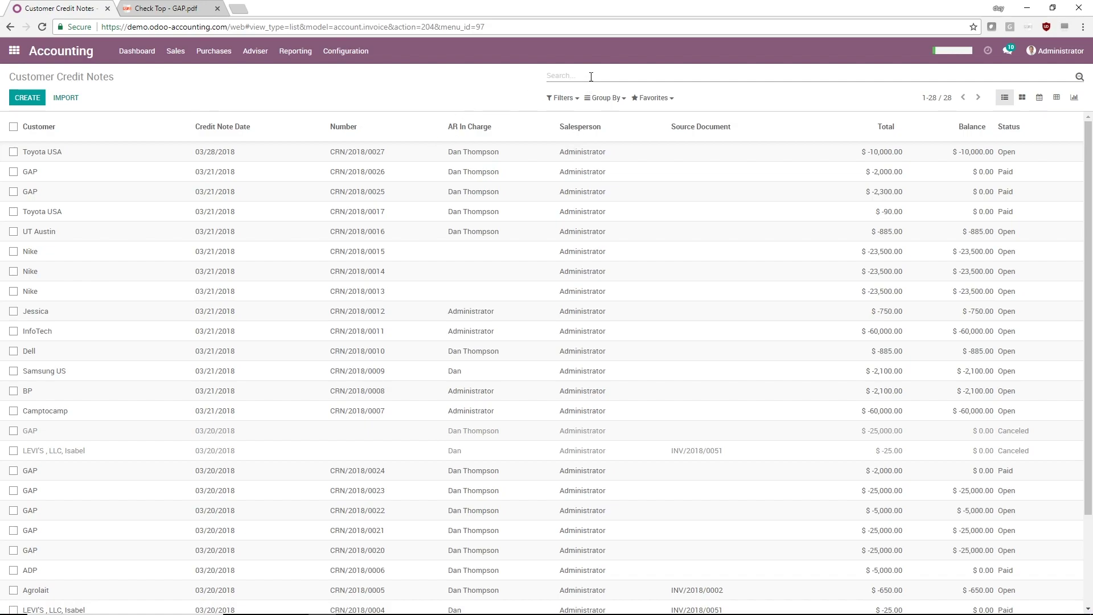
Group credit notes by Customer and Status, then expand GAP's six Open notes
left_click(605, 98)
left_click(626, 114)
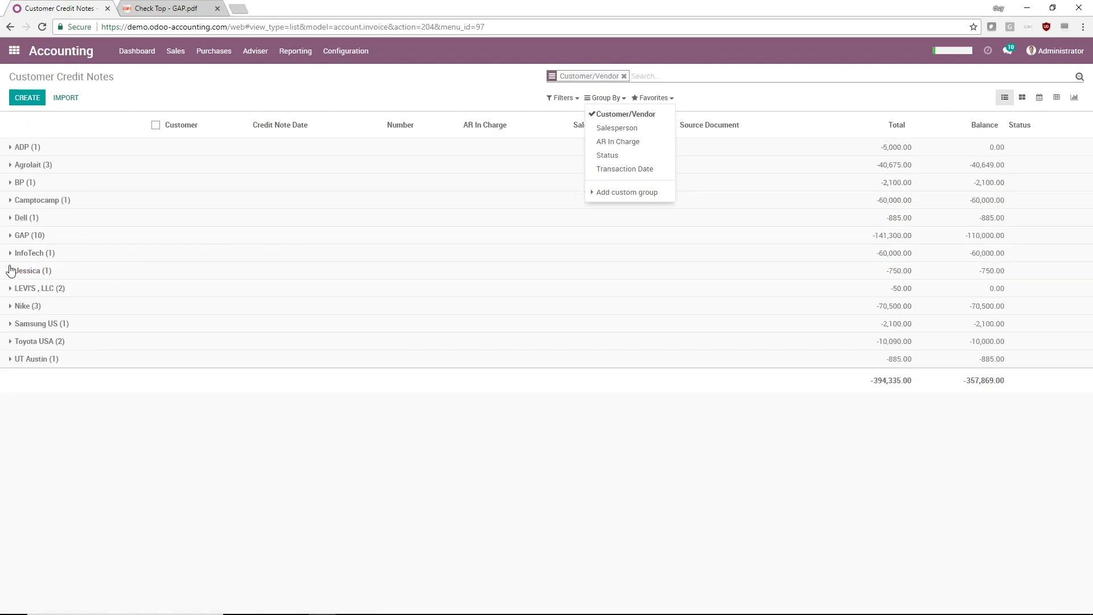
left_click(607, 155)
left_click(11, 236)
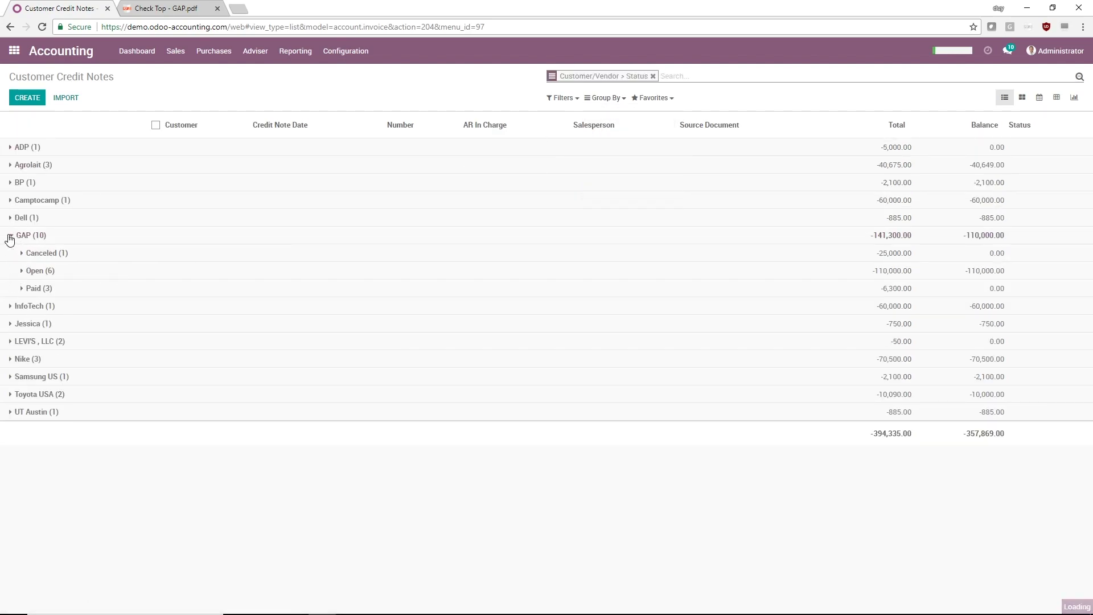
left_click(24, 271)
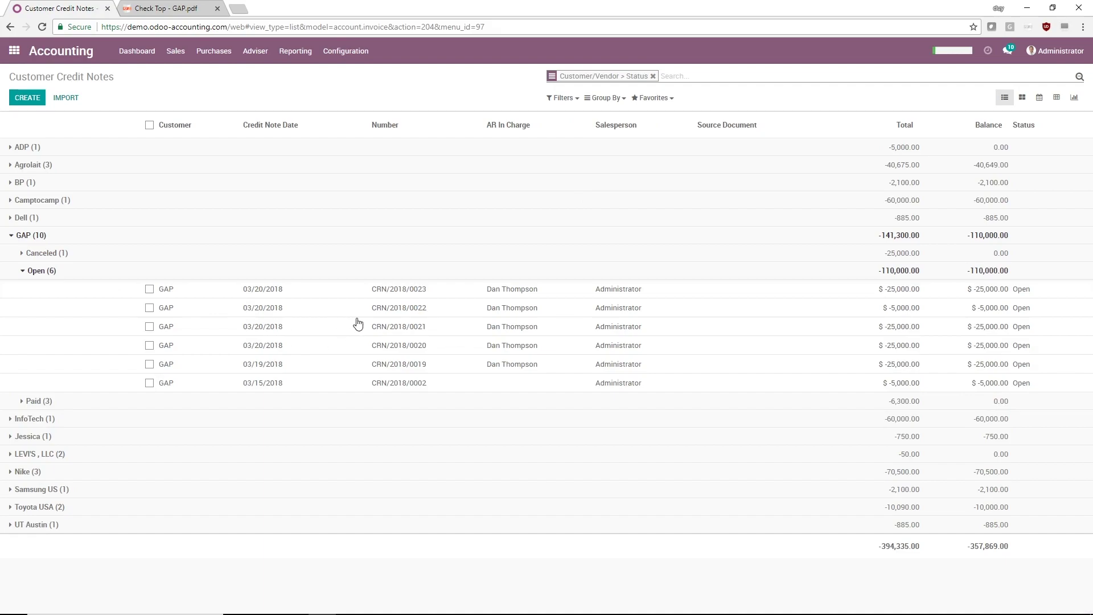